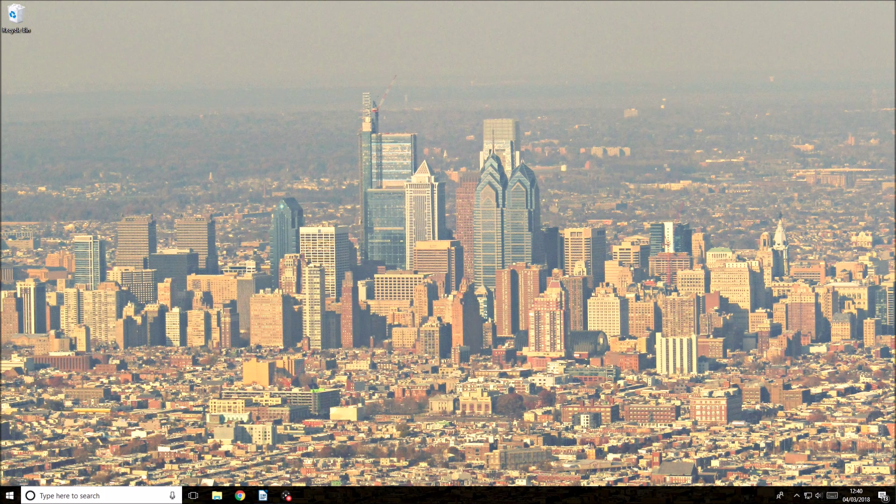
Step: Open the sound settings from the taskbar speaker icon and show the playback devices list
{"action": "right_click", "coordinate": [821, 497]}
{"action": "left_click", "coordinate": [815, 473]}
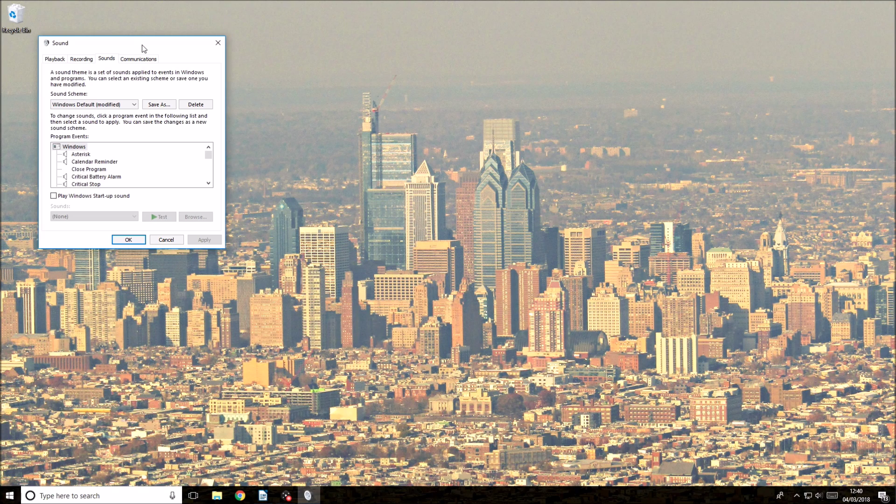
{"action": "left_click_drag", "start_coordinate": [142, 46], "coordinate": [477, 135]}
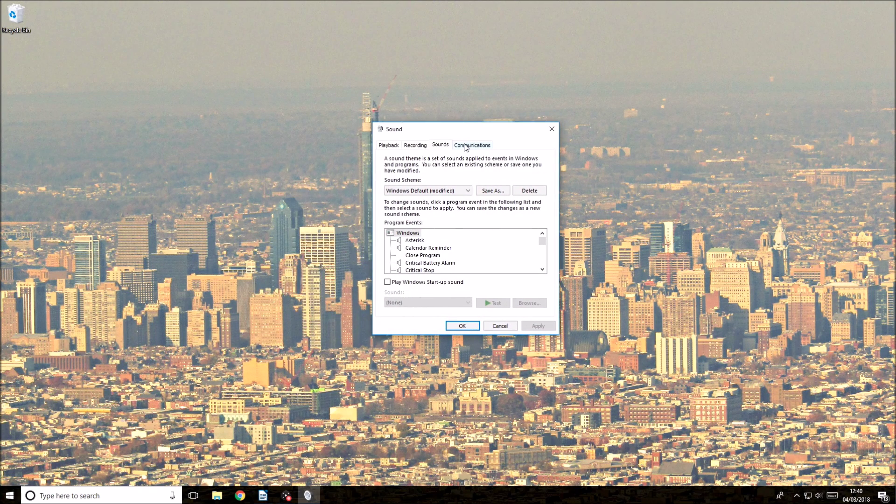
{"action": "left_click", "coordinate": [396, 145]}
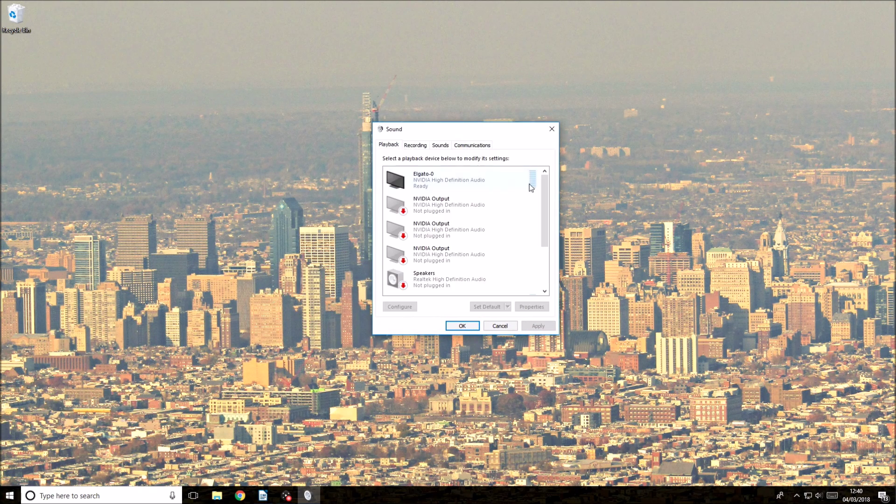
{"action": "left_click_drag", "start_coordinate": [543, 185], "coordinate": [545, 227]}
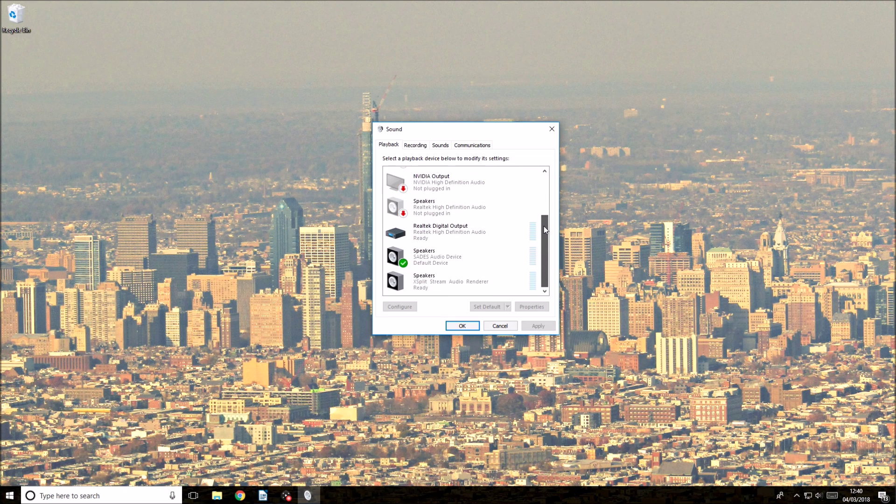
Step: Check the SADES speakers' options in the playback list twice, closing them each time
{"action": "right_click", "coordinate": [469, 253]}
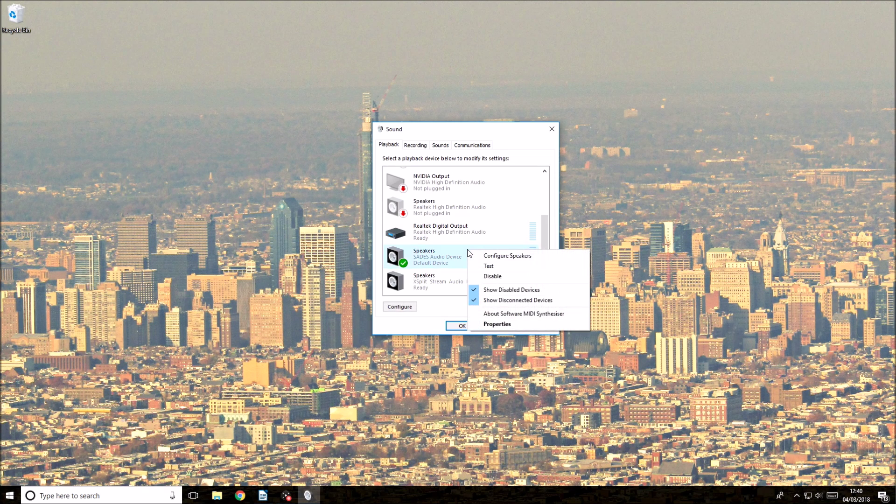
{"action": "left_click", "coordinate": [441, 259]}
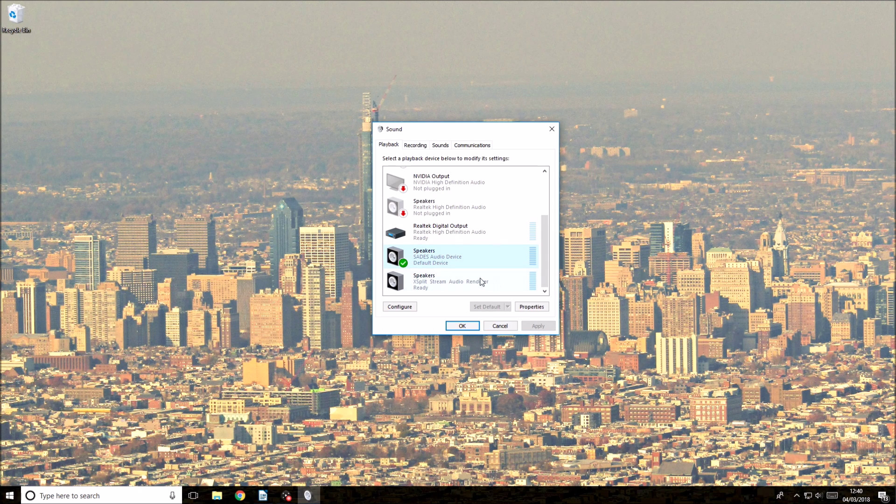
{"action": "right_click", "coordinate": [481, 262]}
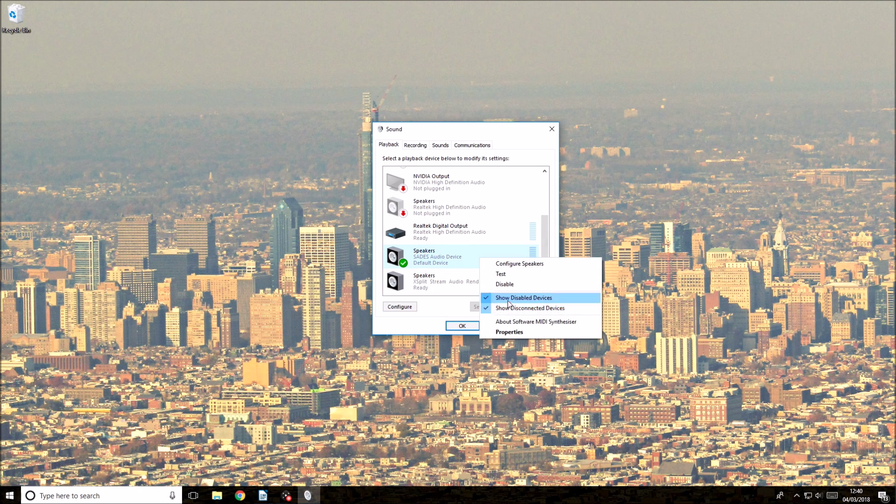
{"action": "left_click", "coordinate": [498, 137]}
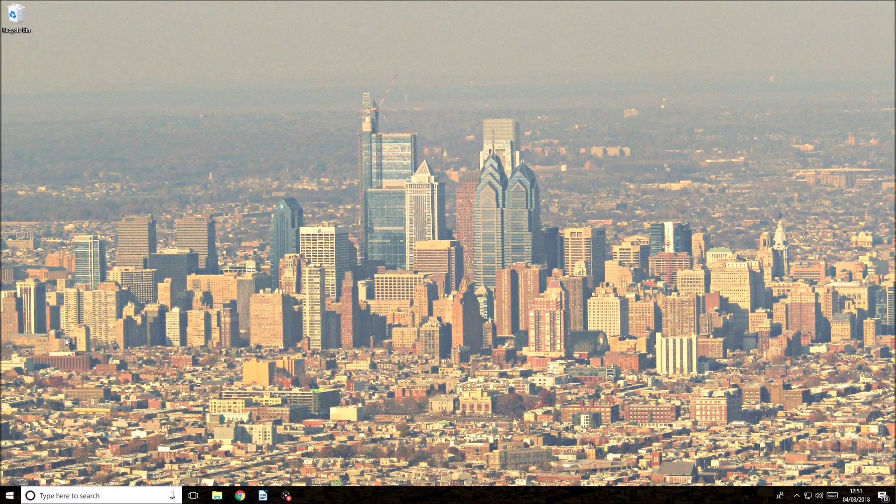
Step: Launch Control Panel from Start search and go to Hardware and Sound, then Devices and Printers
{"action": "left_click", "coordinate": [82, 494]}
{"action": "type", "text": "cont"}
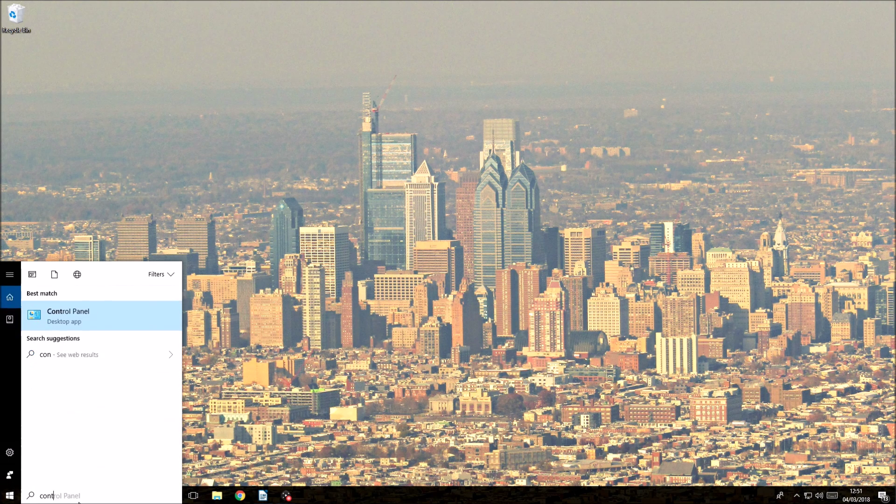
{"action": "type", "text": "rol"}
{"action": "key", "text": "Return"}
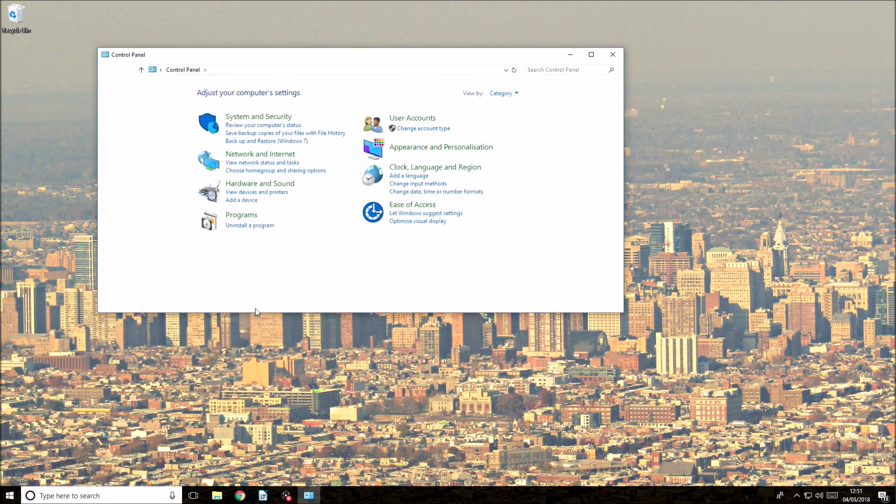
{"action": "mouse_move", "coordinate": [403, 58]}
{"action": "left_mouse_down"}
{"action": "mouse_move", "coordinate": [505, 107]}
{"action": "mouse_move", "coordinate": [498, 103]}
{"action": "left_mouse_up"}
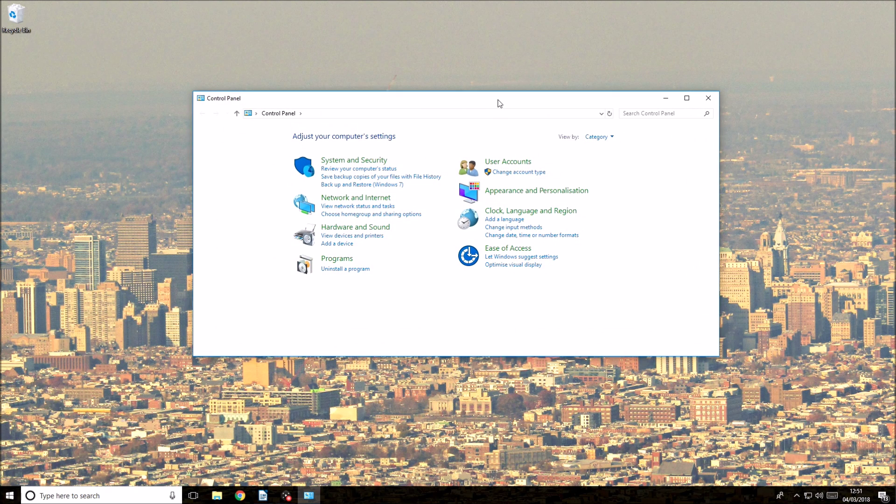
{"action": "left_click", "coordinate": [358, 232]}
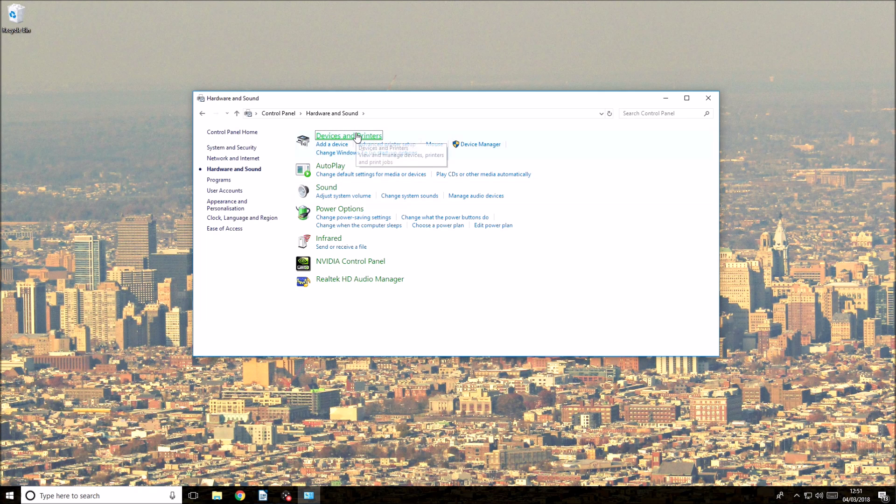
{"action": "left_click", "coordinate": [357, 137]}
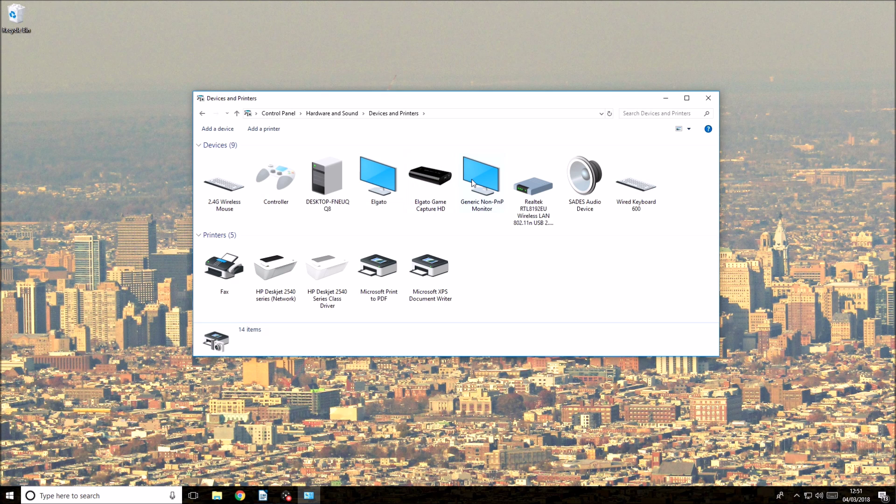
Step: Troubleshoot the SADES Audio Device, close the troubleshooter that found no problem, and reopen its options
{"action": "right_click", "coordinate": [579, 180]}
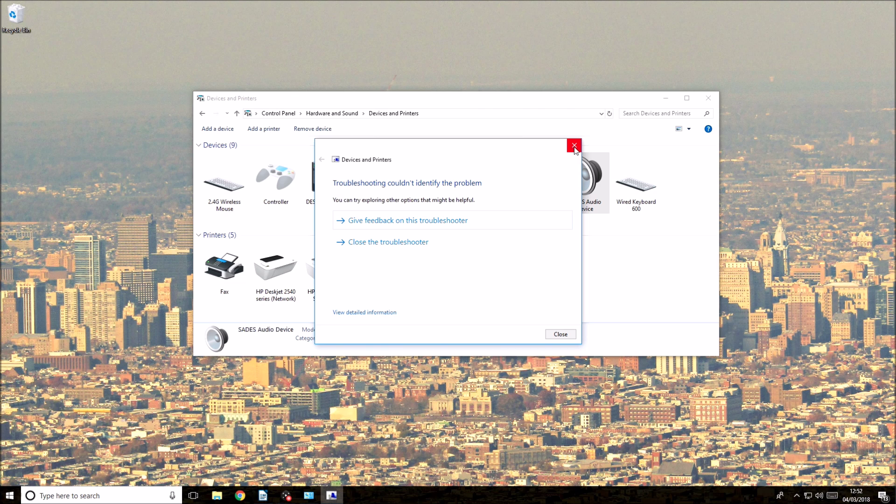
{"action": "left_click", "coordinate": [575, 146]}
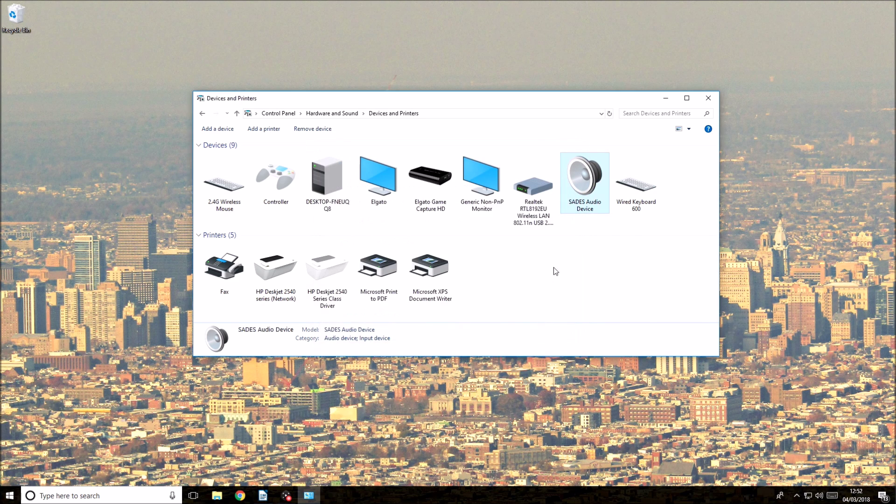
{"action": "right_click", "coordinate": [588, 197]}
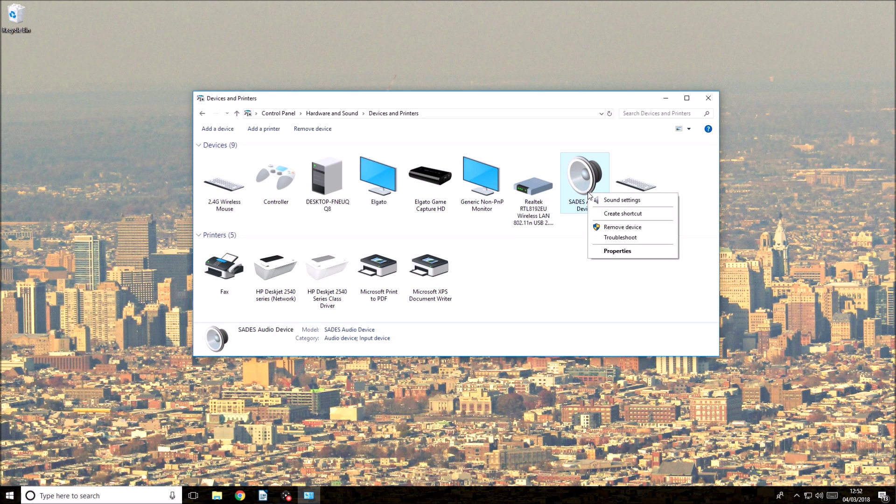
Step: Remove the SADES Audio Device and confirm the removal with Yes
{"action": "left_click", "coordinate": [625, 228]}
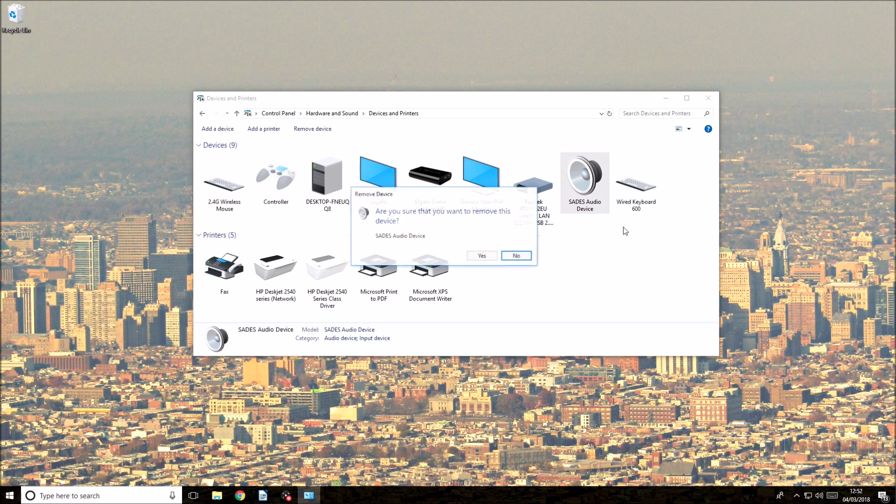
{"action": "left_click", "coordinate": [483, 255]}
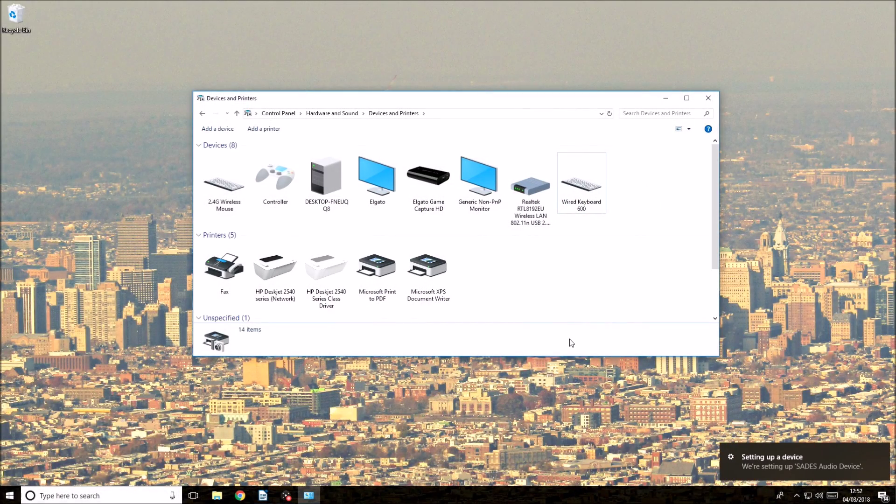
{"action": "scroll", "coordinate": [342, 274], "scroll_direction": "down", "scroll_amount": 2}
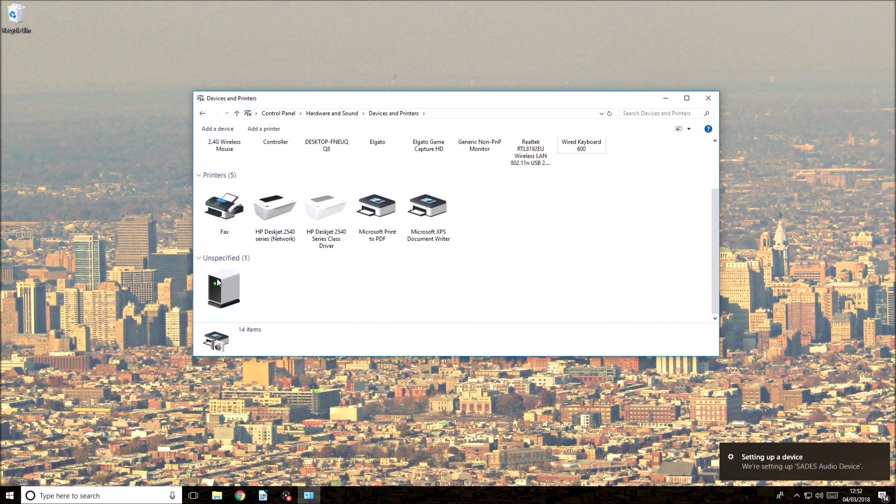